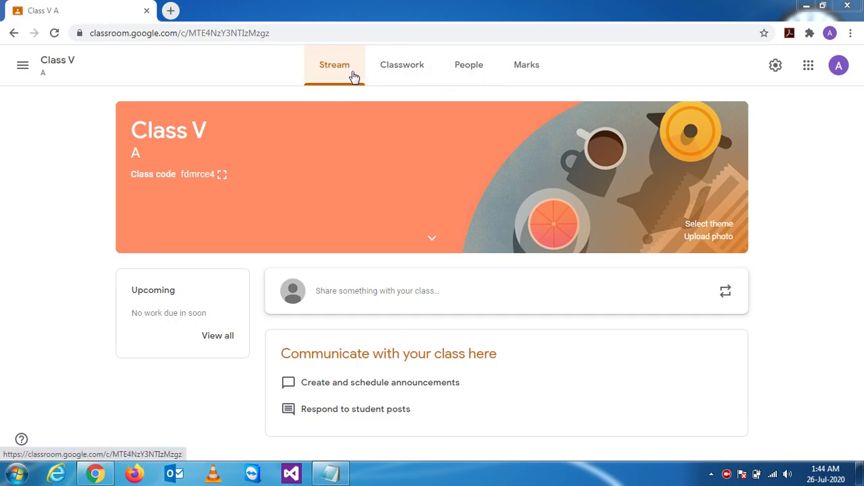
Look through the Classwork, People and Marks pages and the theme gallery without changing anything.
click(400, 80)
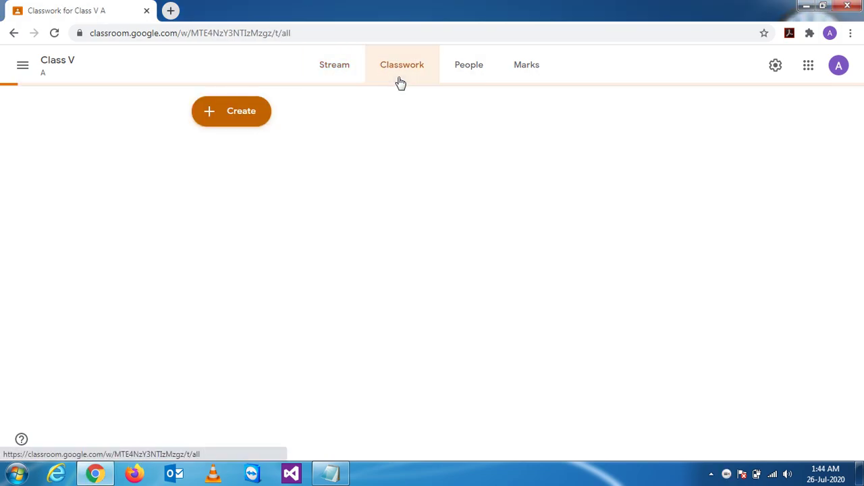
click(466, 72)
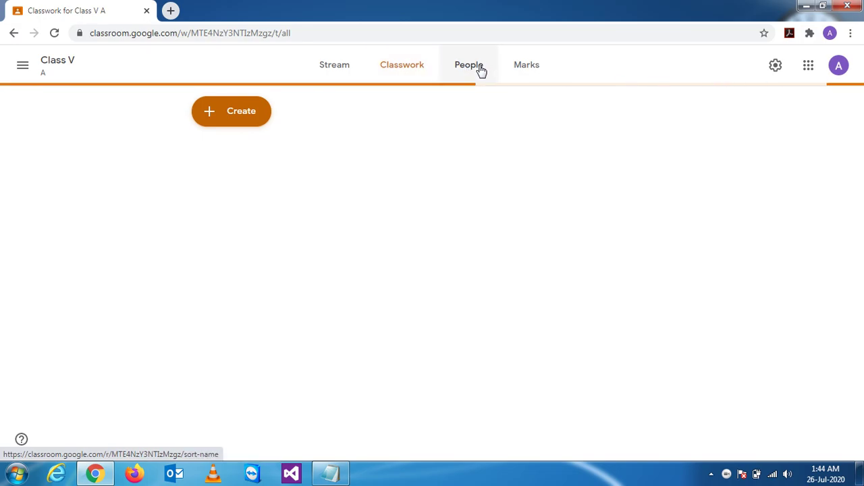
click(516, 73)
click(338, 71)
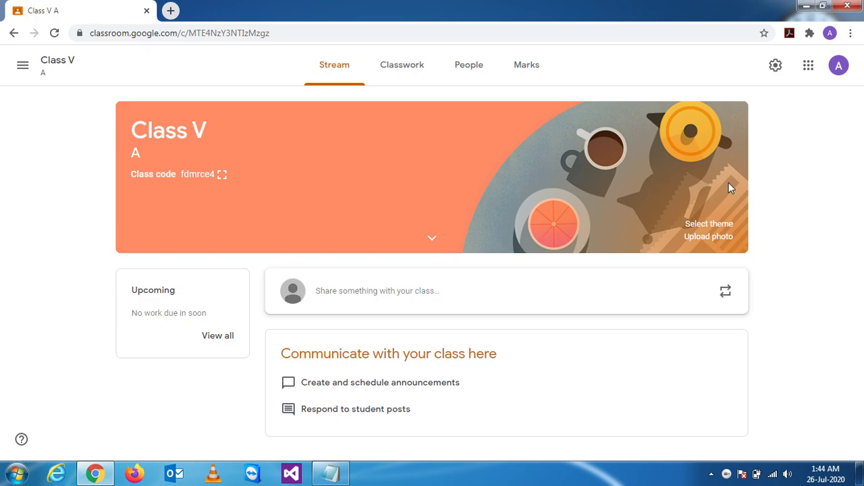
click(709, 225)
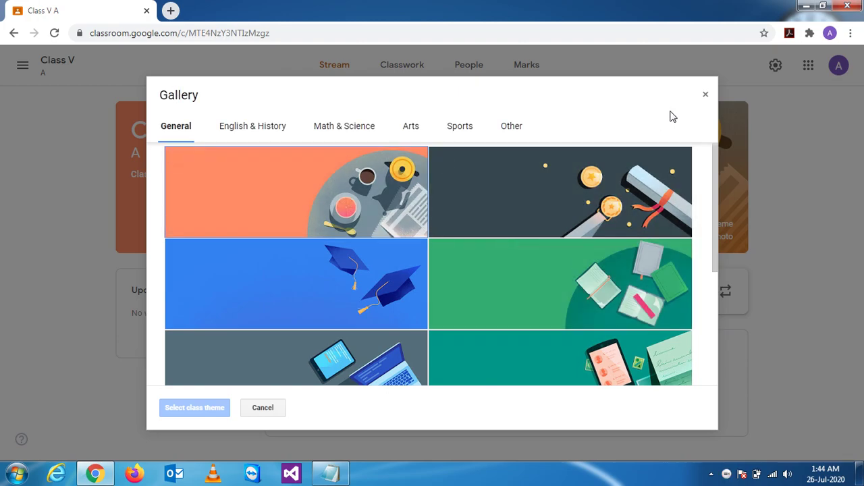
click(707, 95)
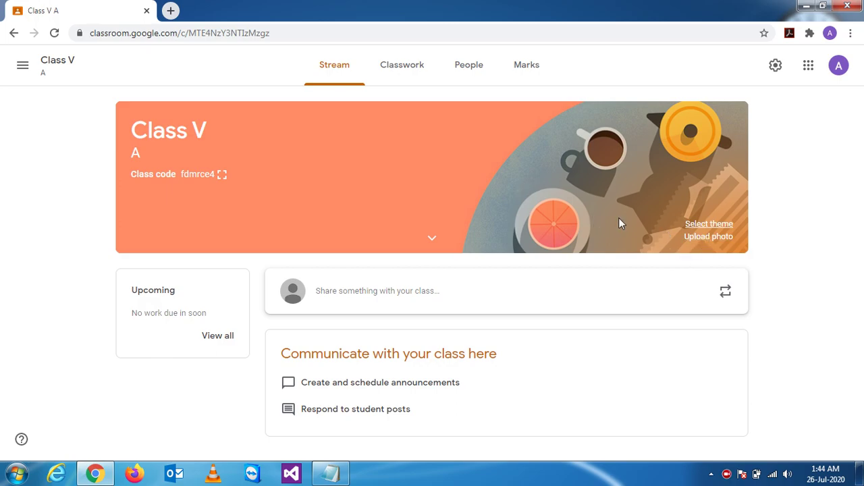
Upload BIPF_SCHOOL from the computer's Docs > Images folder as a custom banner photo.
click(697, 242)
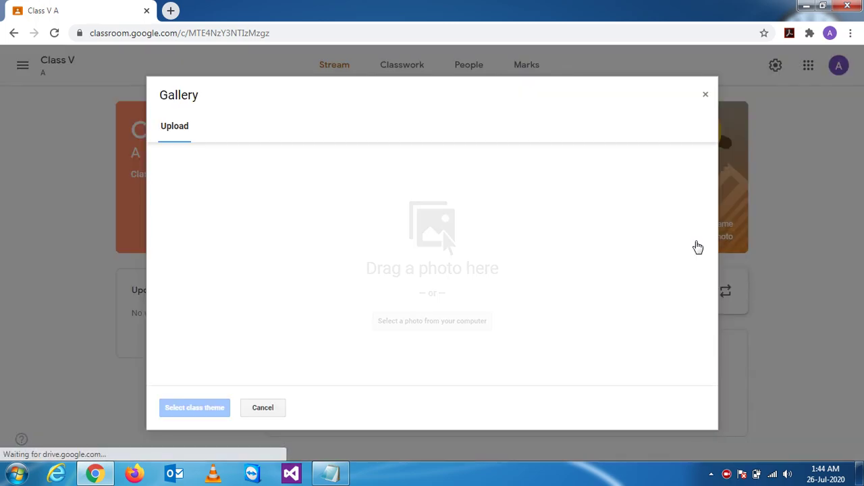
click(396, 320)
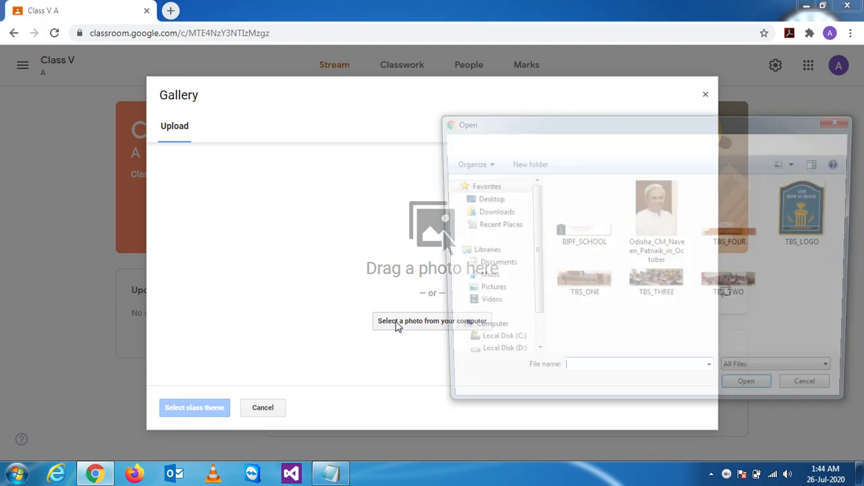
click(588, 223)
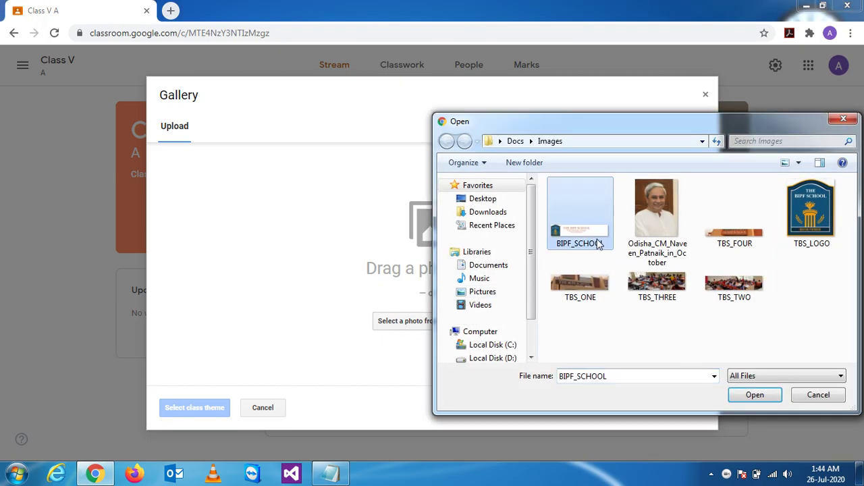
click(746, 398)
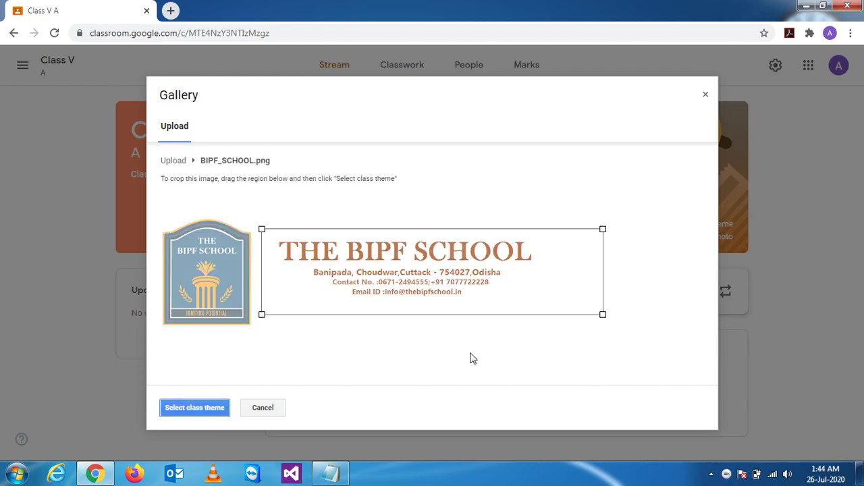
Crop the banner over the BIPF School logo and full school name, then apply it as the class theme.
drag(308, 273, 203, 262)
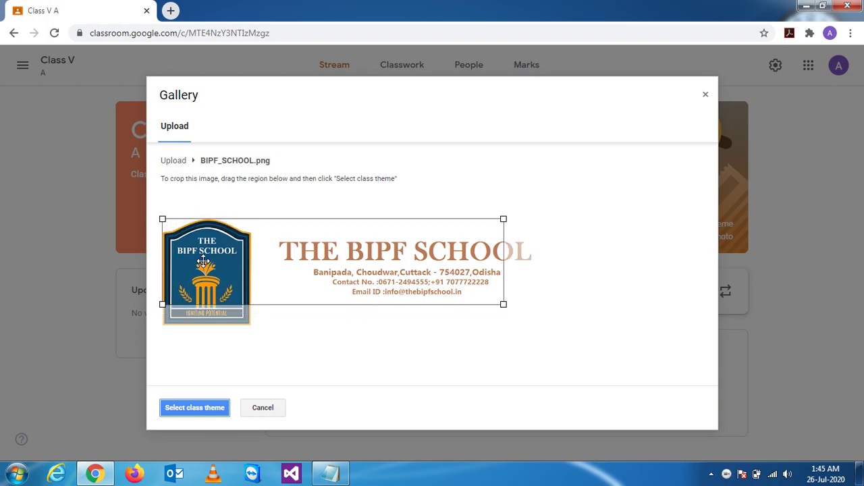
drag(503, 303, 588, 356)
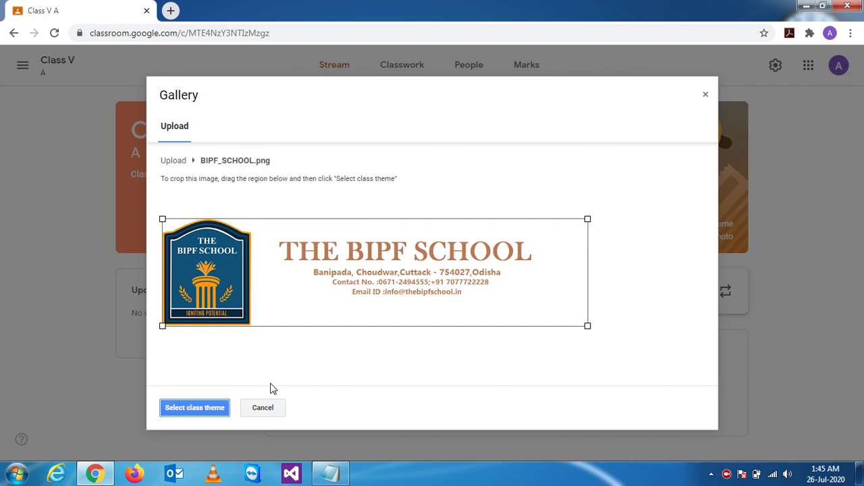
click(208, 412)
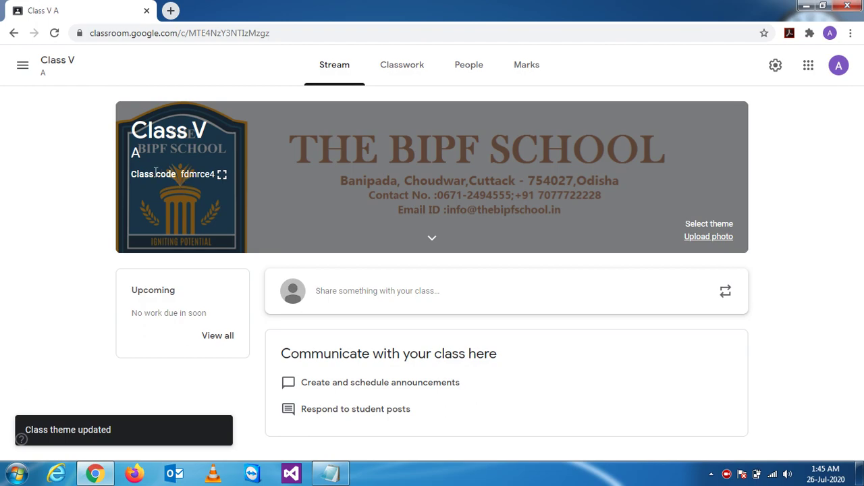
mouse_move(182, 174)
mouse_down()
mouse_move(216, 174)
mouse_move(181, 174)
mouse_up()
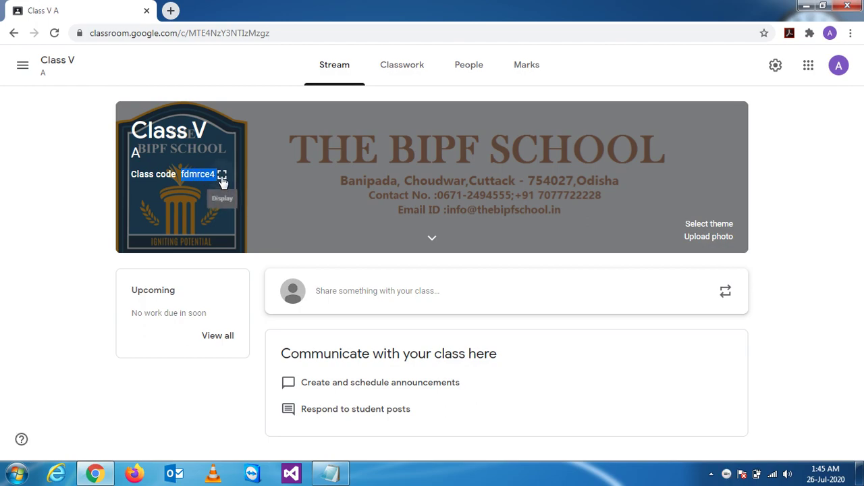
click(222, 176)
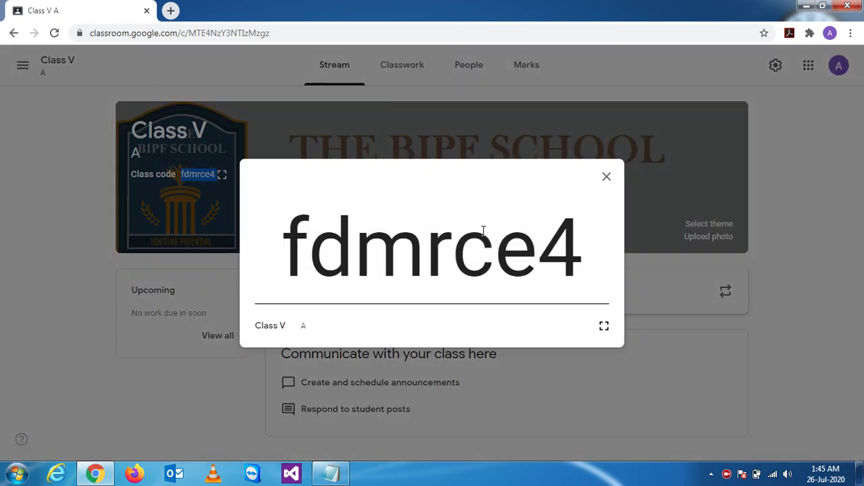
click(606, 177)
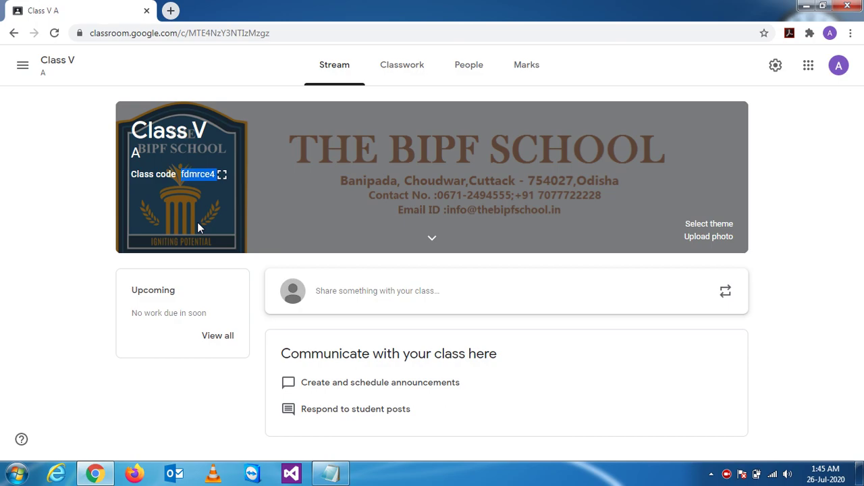
click(222, 175)
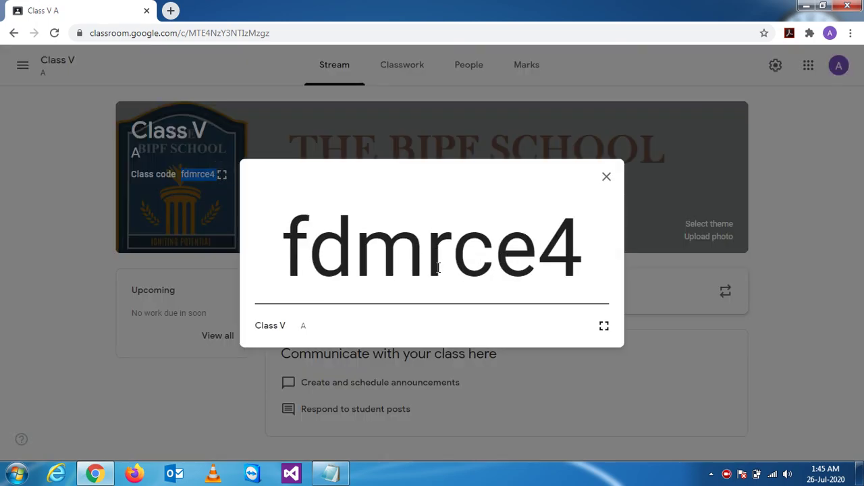
click(606, 177)
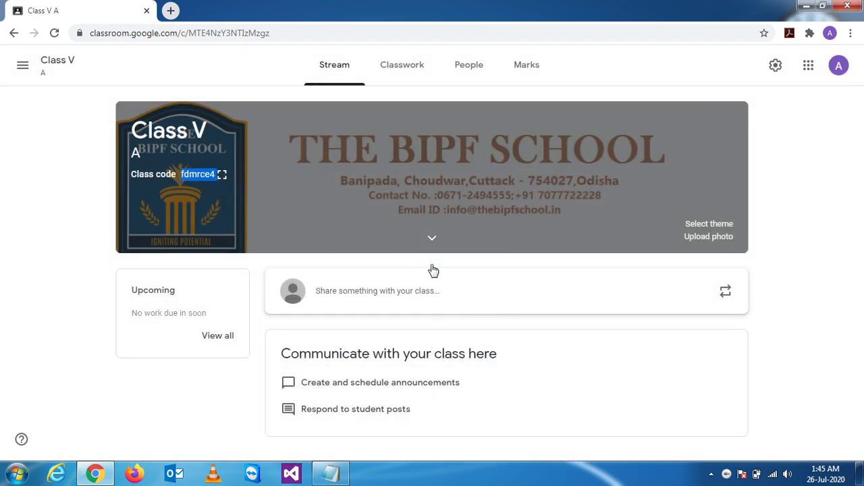
click(223, 176)
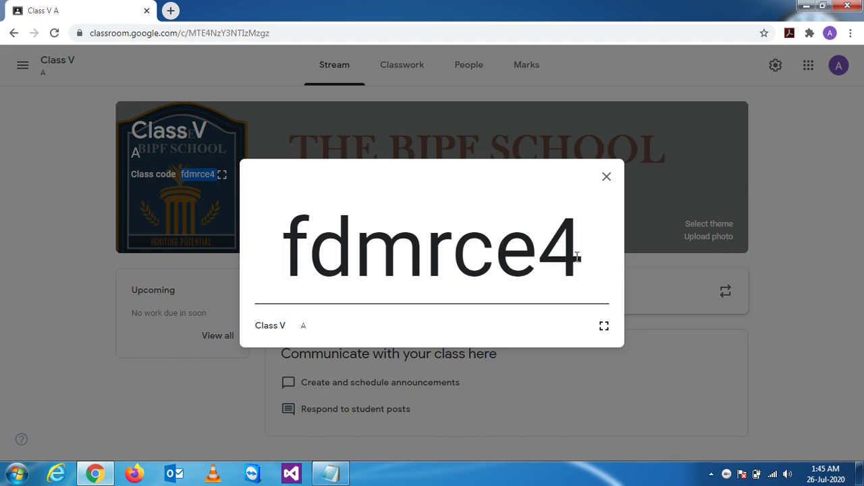
click(607, 178)
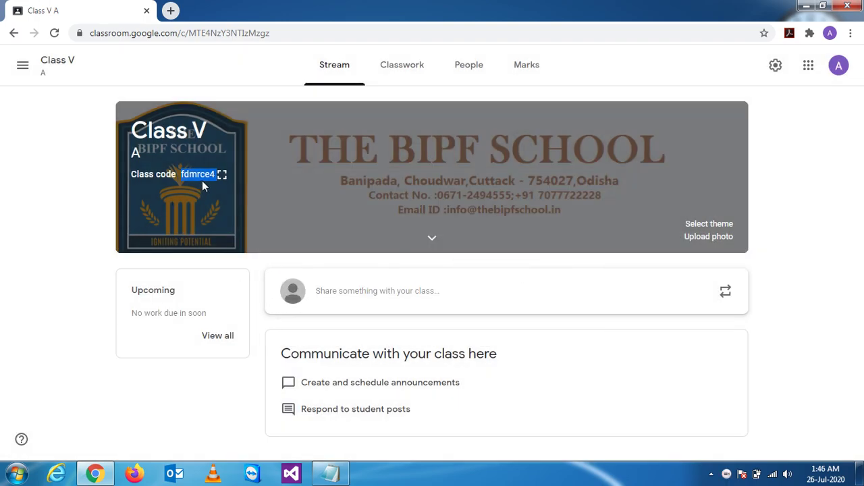
click(83, 201)
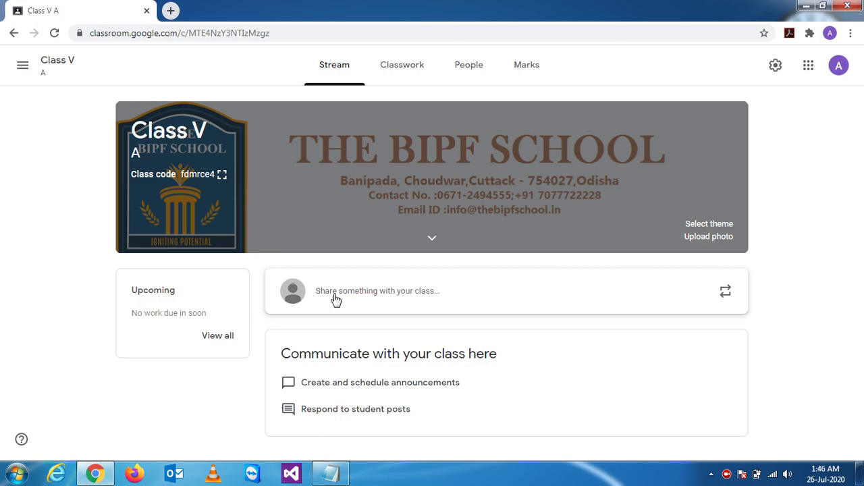
Open a new Class V A announcement, confirm it goes to All students, then bring up the Notepad chapter text.
click(423, 300)
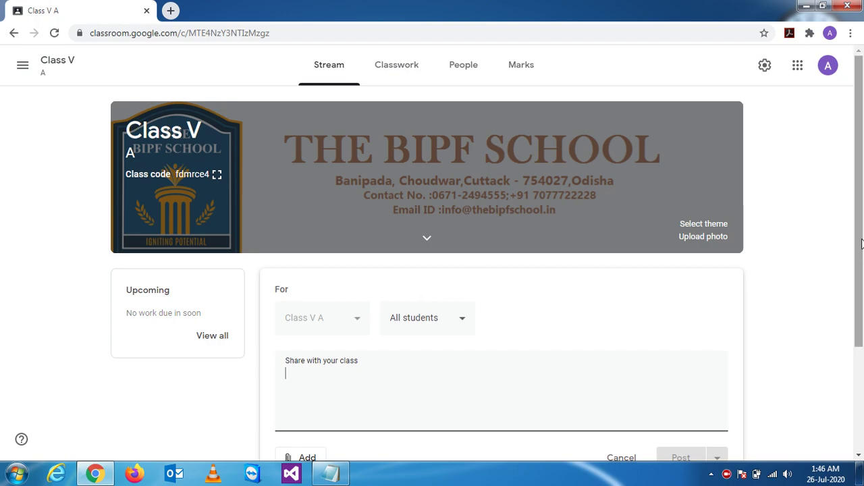
scroll(863, 305, down, 1)
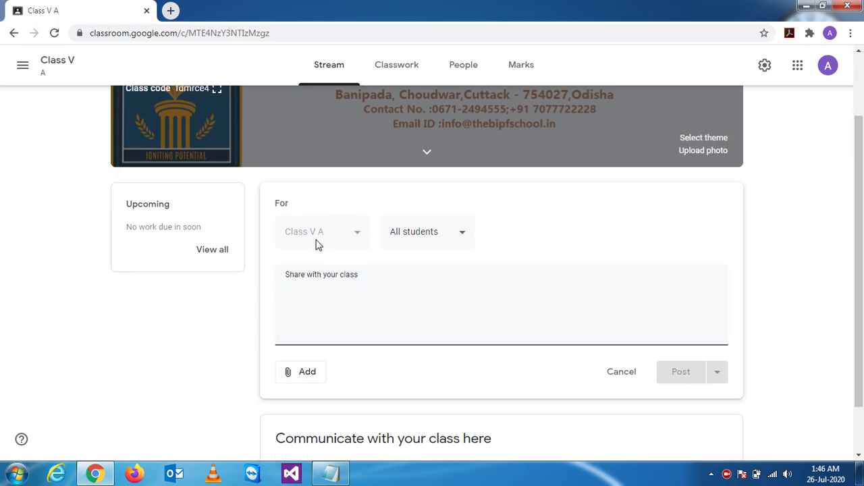
click(409, 242)
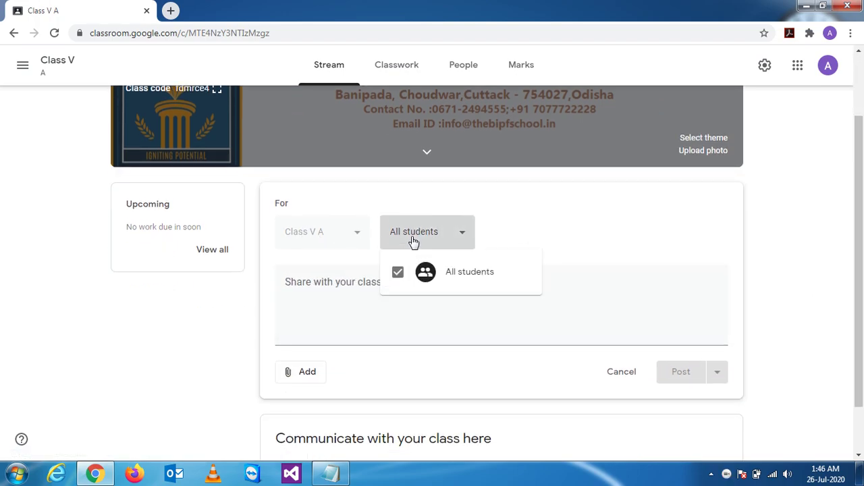
click(563, 244)
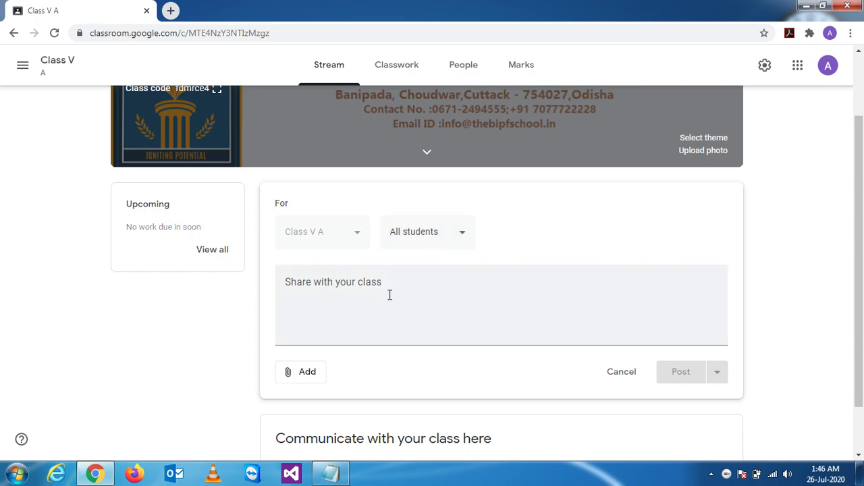
click(414, 287)
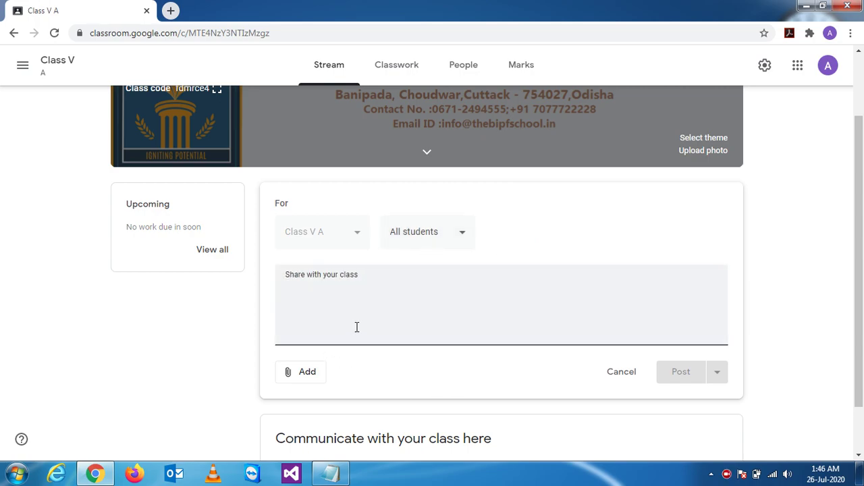
click(331, 472)
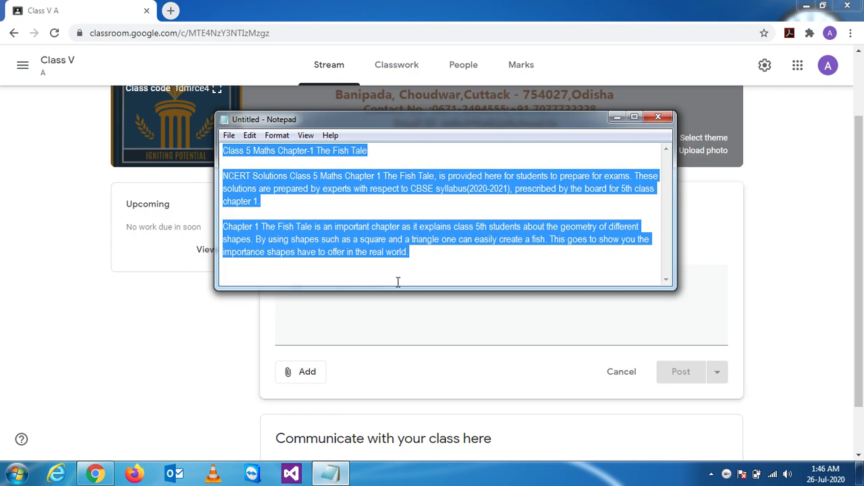
Paste the Class 5 Maths Chapter-1 The Fish Tale text into the announcement and show the Add options.
click(318, 332)
text(Class 5 Maths Chapter-1 The Fish Tale  NCERT Solutions Class 5 Maths Chapter 1 The Fish Tale, is provided here for students to prepare for exams. These solutions are prepared by experts with respect to CBSE syllabus(2020-2021), prescribed by the board for 5th class chapter 1.  Chapter 1 The Fish Tale is an important chapter as it explains class 5th students about the geometry of different shapes. By using shapes such as a square and a triangle one can easily create a fish. This goes to show you the importance shapes have to offer in the real world.)
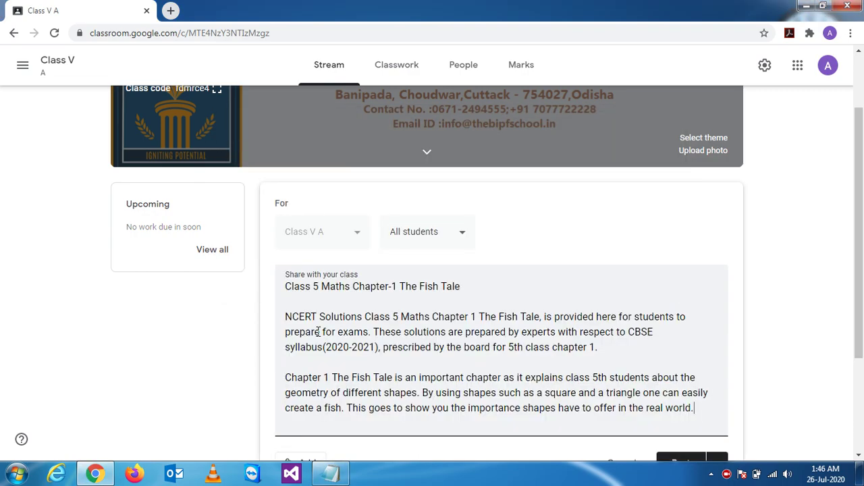
scroll(571, 275, down, 1)
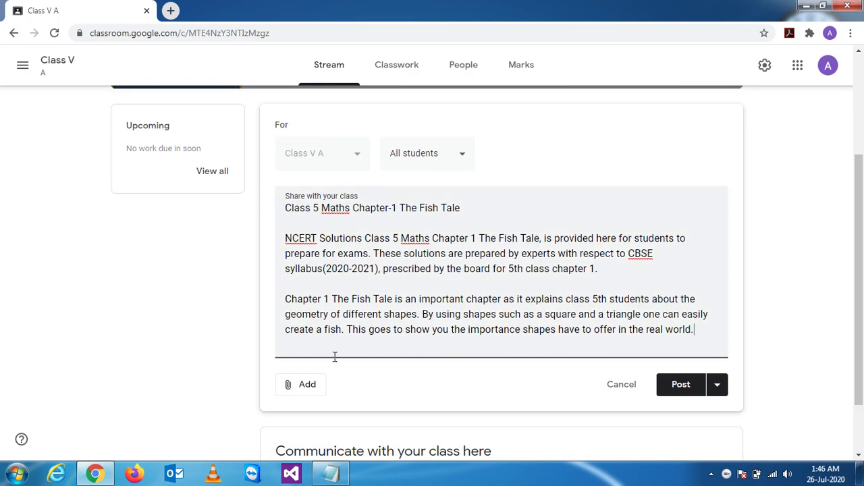
click(312, 391)
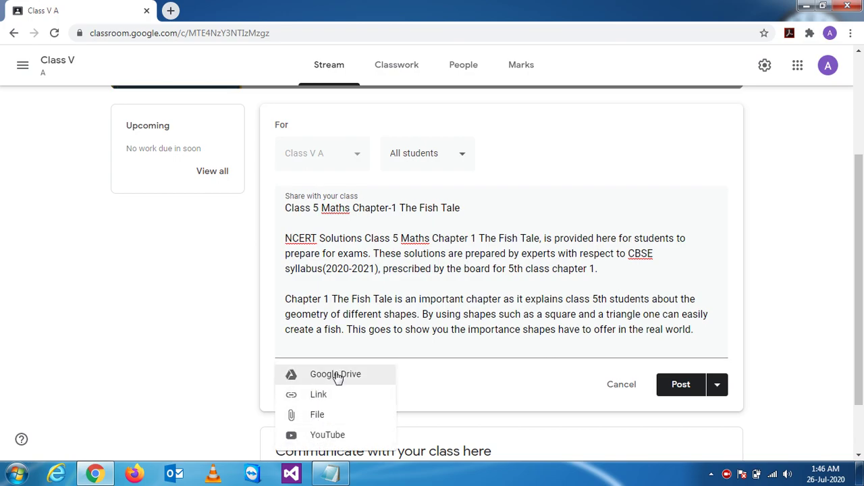
Search YouTube for 'the bipf school' and attach 'THE BIPF School - Chaudwar, Odisha'.
click(323, 437)
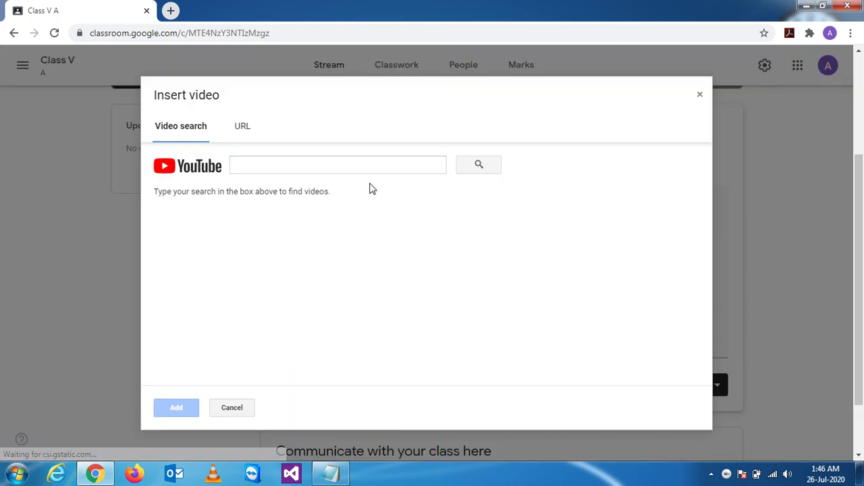
click(352, 166)
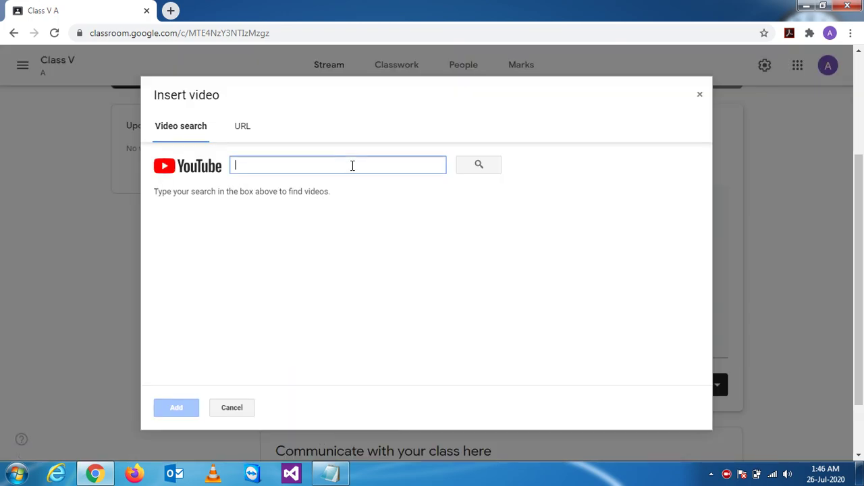
text(the bi)
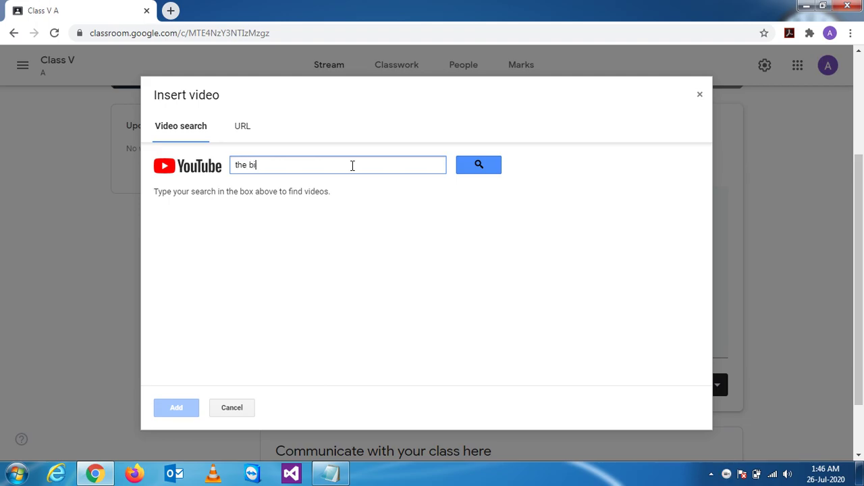
text(pf school)
click(486, 166)
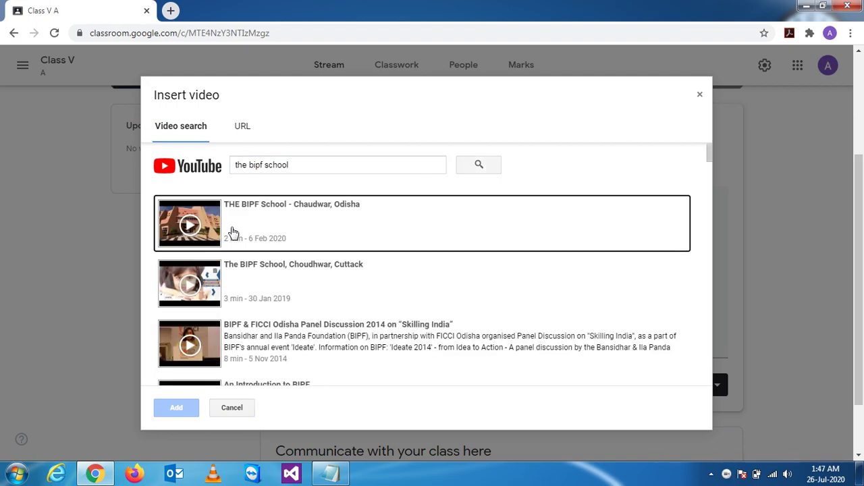
click(201, 233)
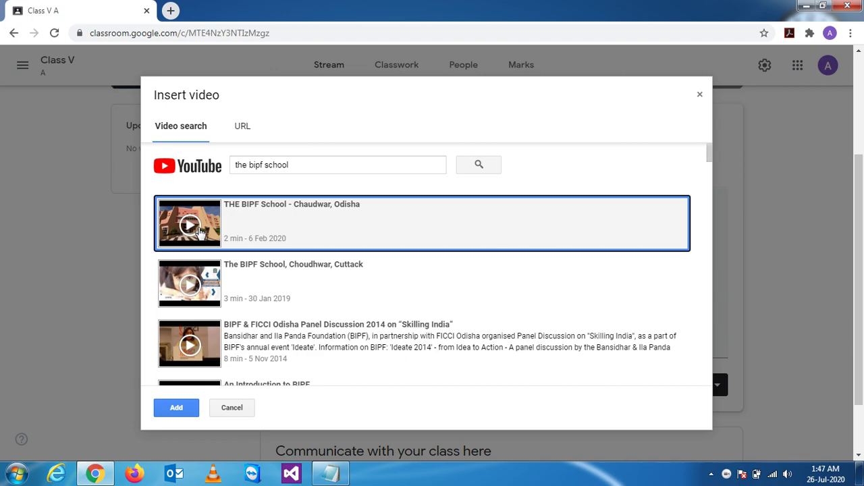
click(176, 409)
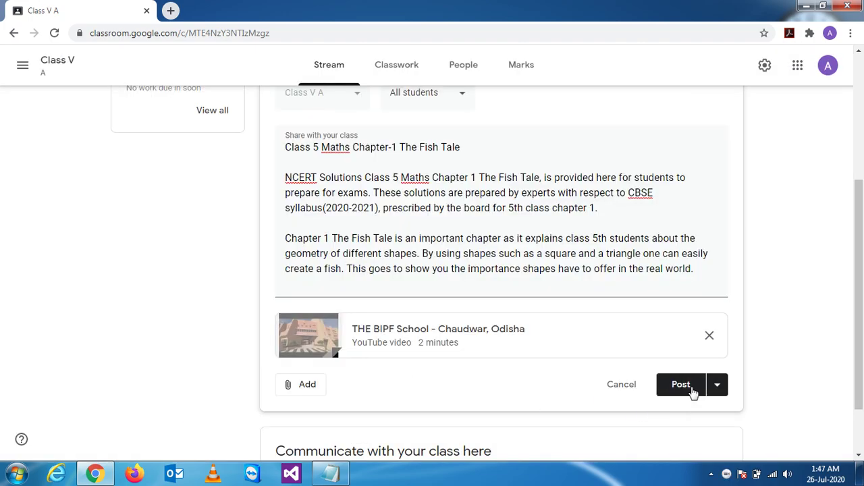
mouse_move(861, 328)
mouse_down()
mouse_move(861, 372)
mouse_move(862, 341)
mouse_up()
click(717, 365)
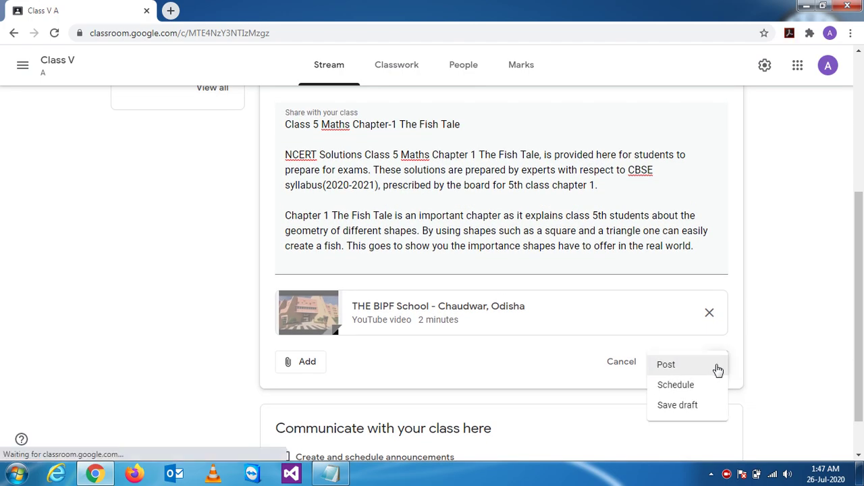
click(677, 389)
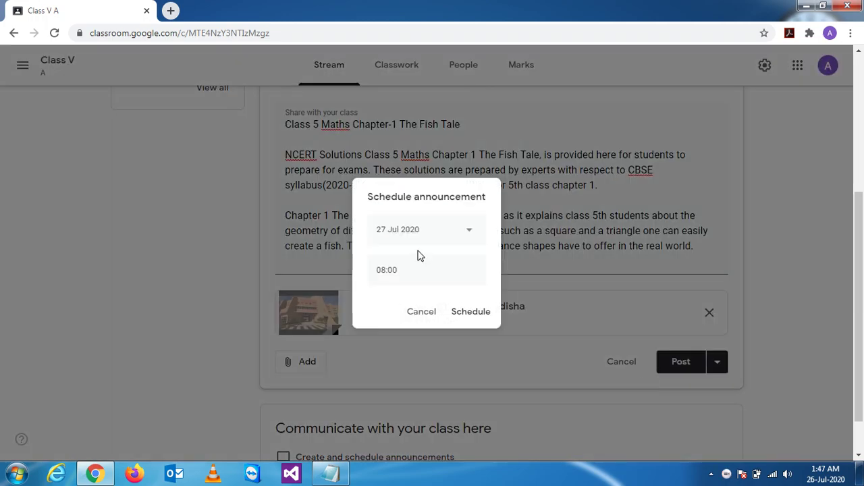
click(468, 232)
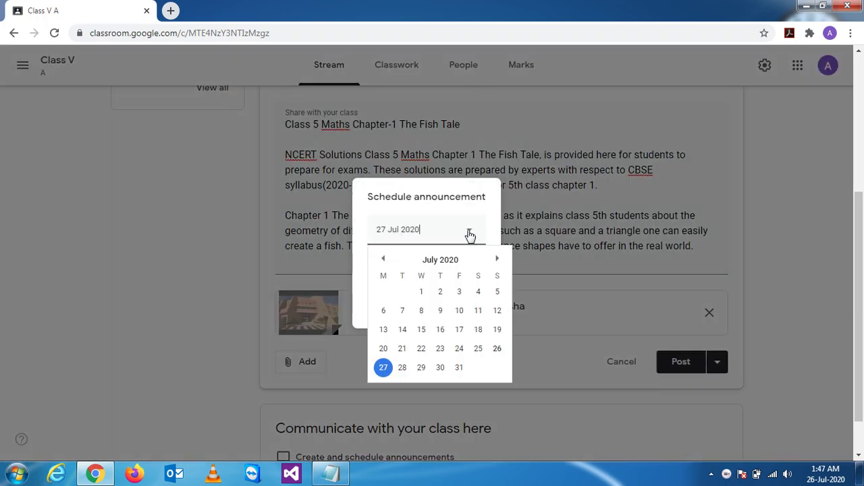
click(446, 219)
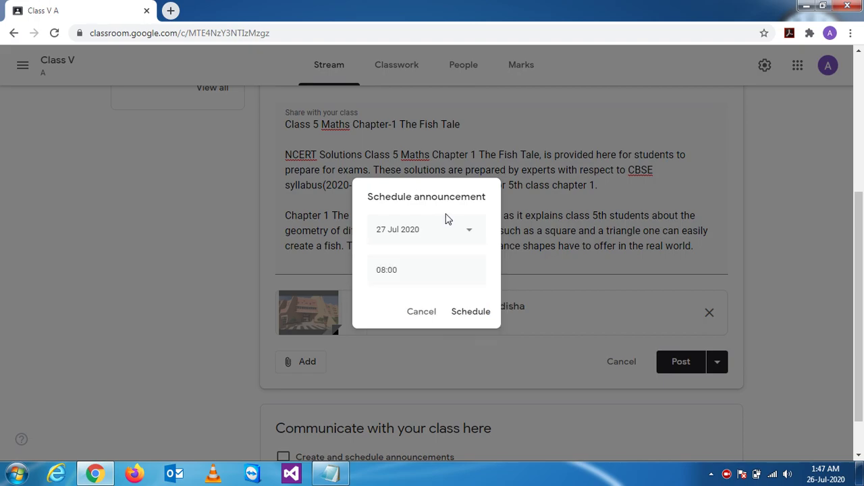
click(416, 314)
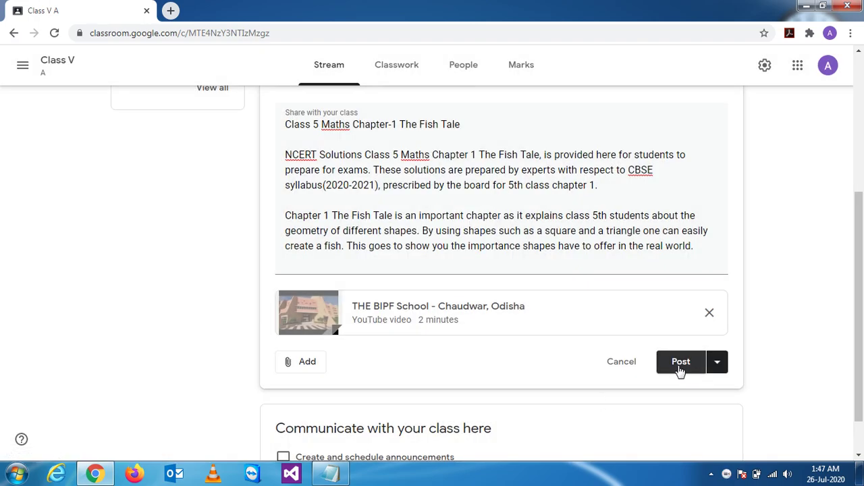
drag(859, 306, 863, 172)
drag(862, 214, 861, 354)
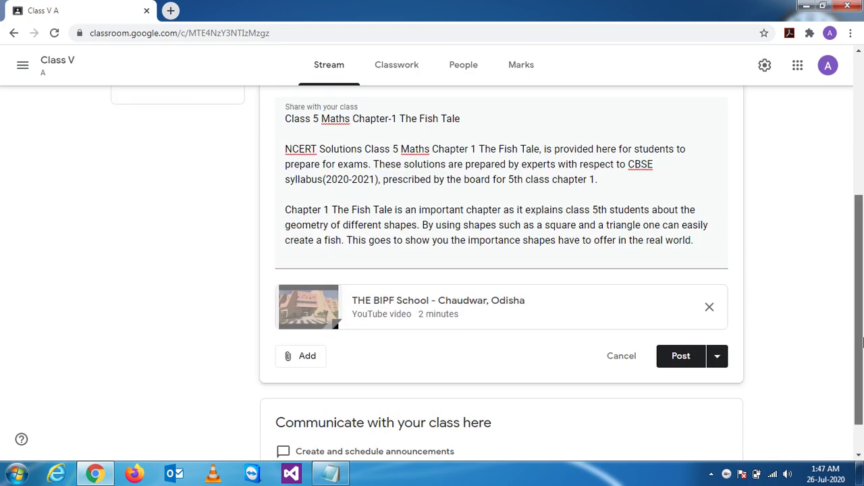
Post the announcement and scroll the stream to check the new post and its YouTube card.
click(682, 364)
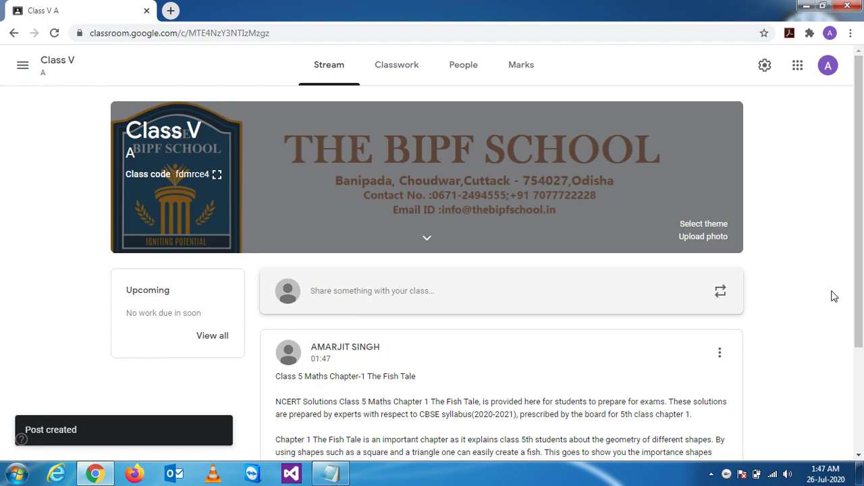
scroll(862, 297, down, 3)
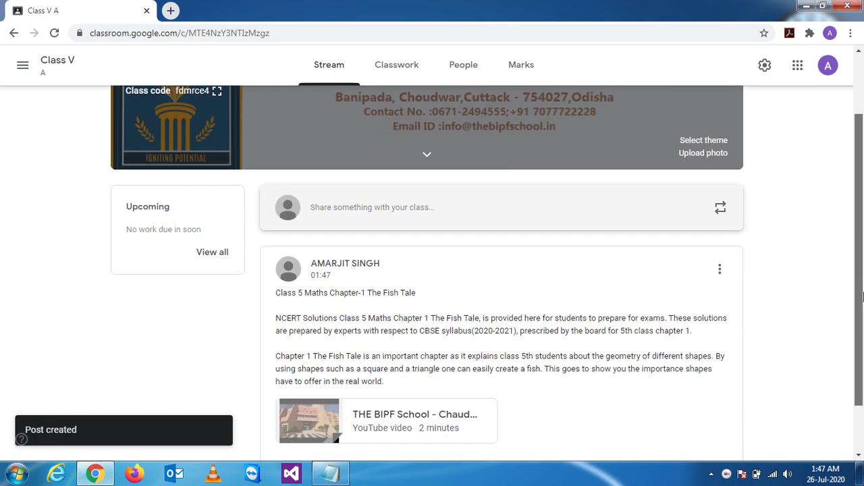
scroll(862, 311, down, 2)
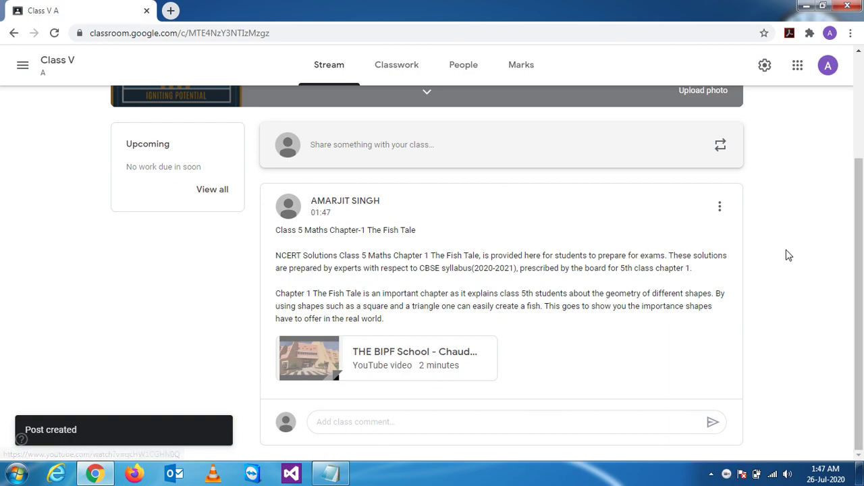
scroll(861, 145, up, 3)
scroll(861, 145, down, 3)
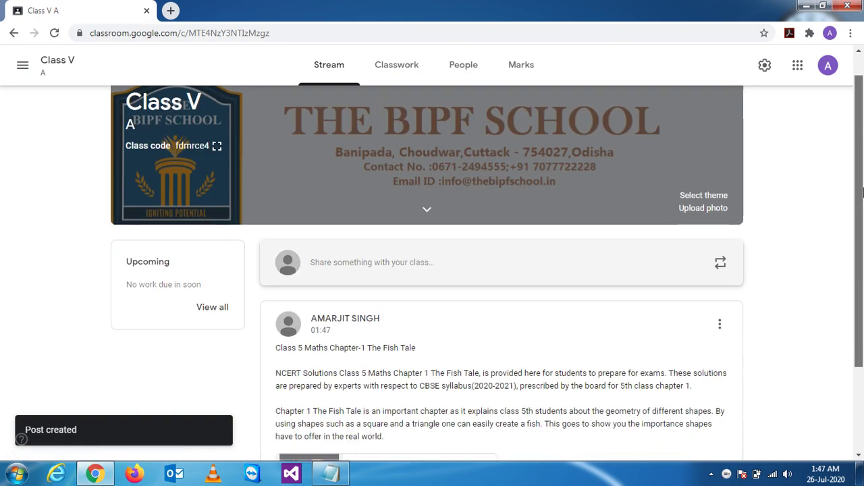
scroll(862, 329, up, 3)
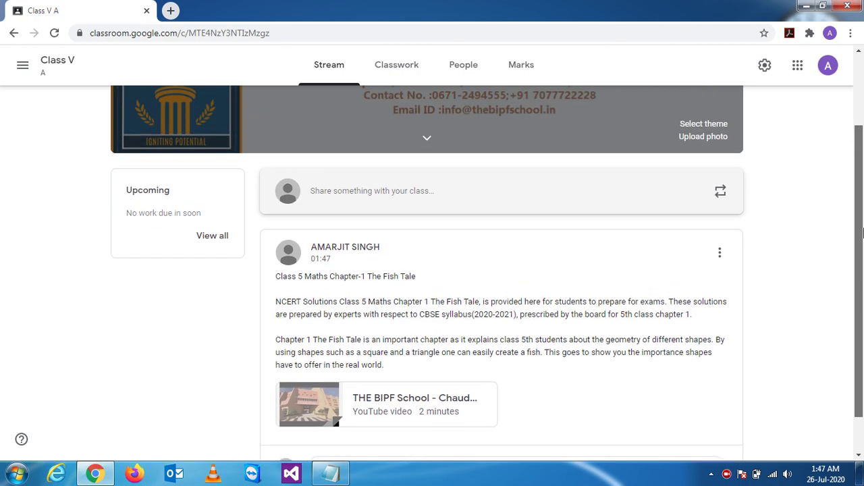
scroll(862, 270, down, 3)
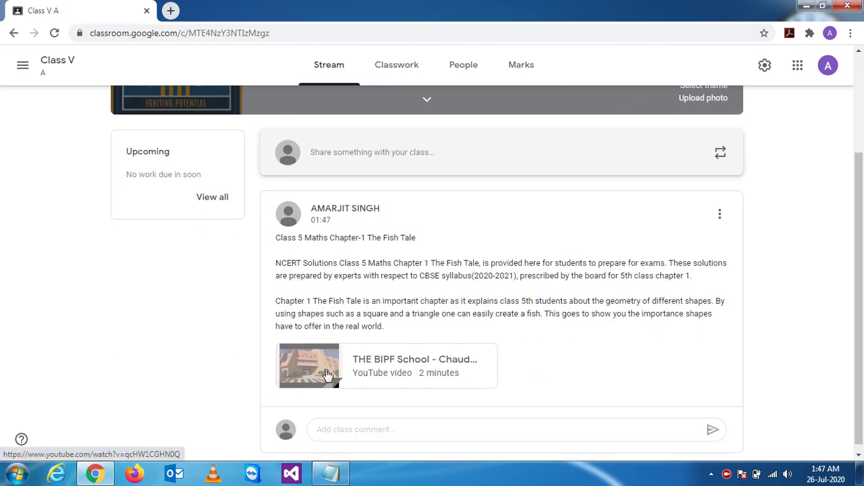
click(326, 374)
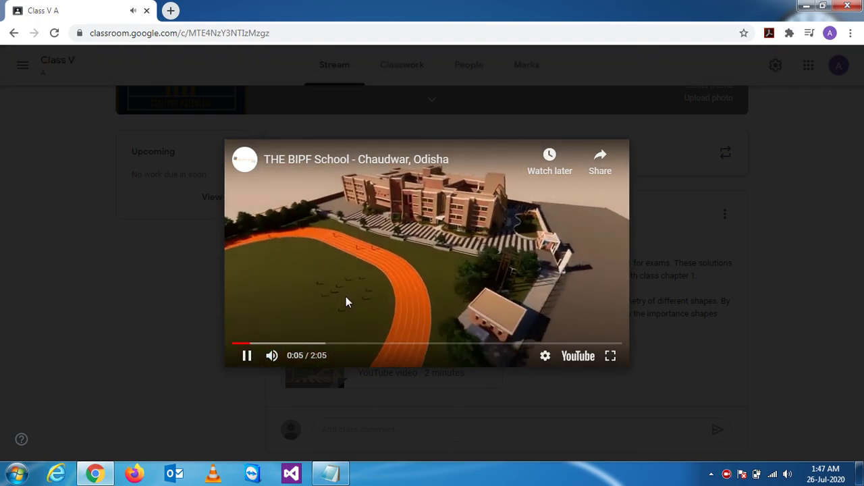
click(247, 358)
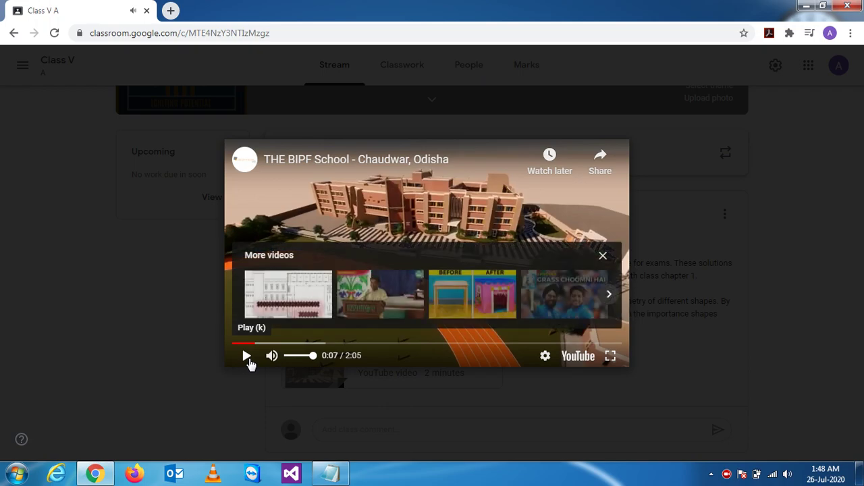
click(717, 239)
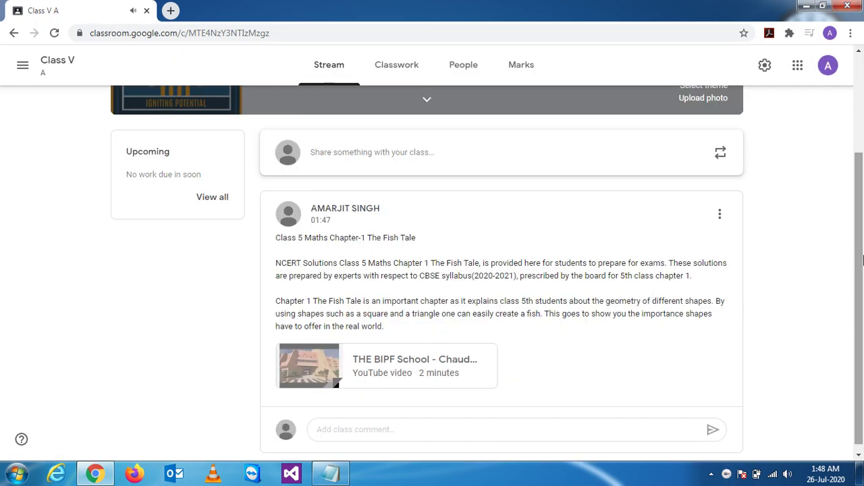
scroll(862, 299, down, 1)
drag(862, 345, 862, 284)
scroll(467, 230, up, 3)
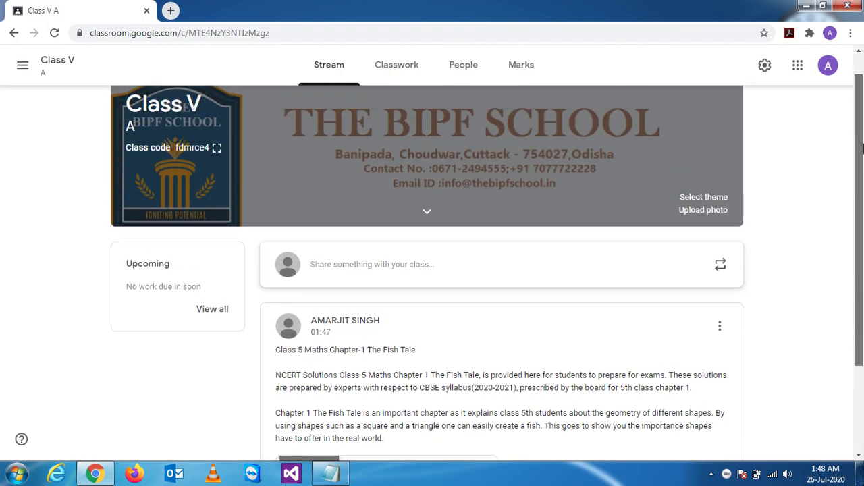